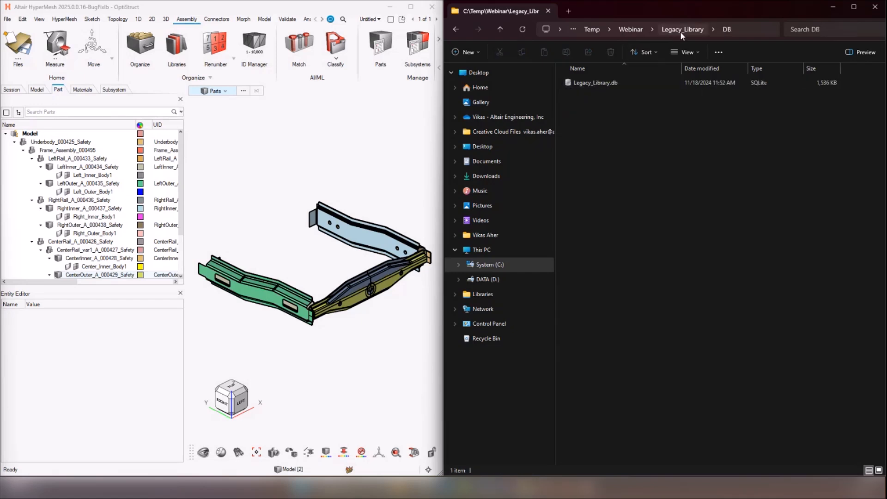
Step: Examine the files stored in the vault of Legacy_Library, and return to the Webinar folder
left_click(680, 31)
double_click(611, 93)
double_click(602, 80)
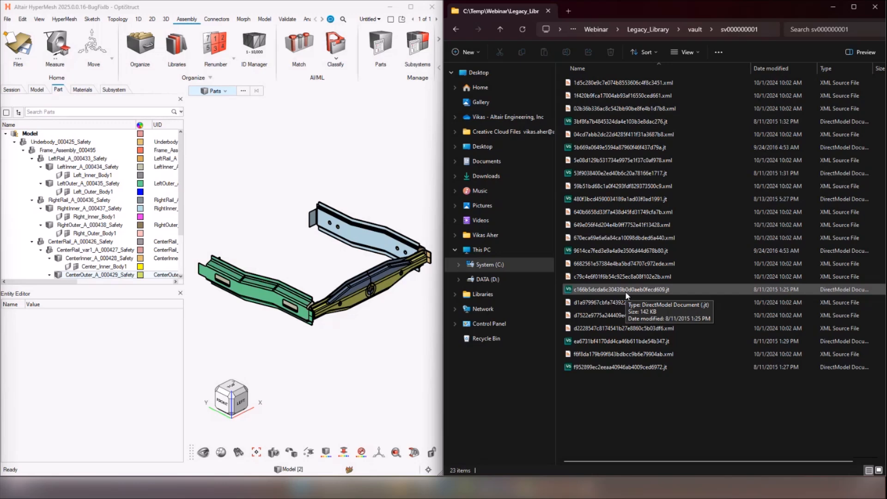
left_click(595, 29)
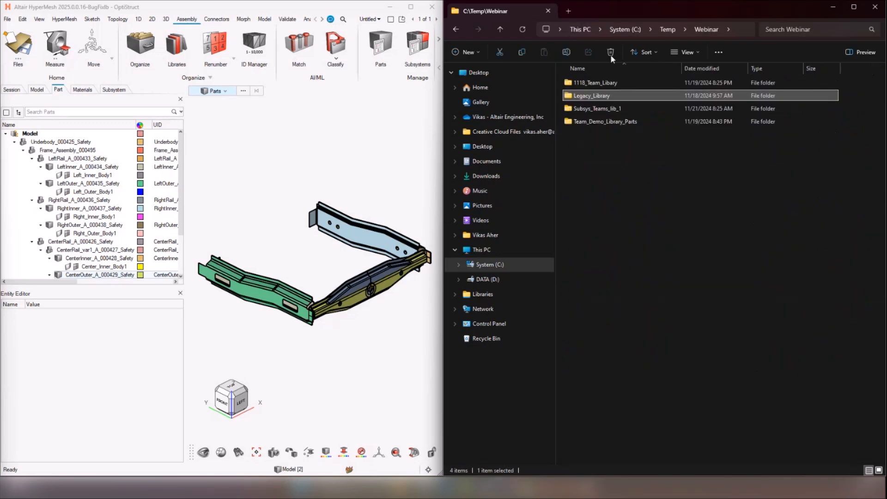
left_click(615, 170)
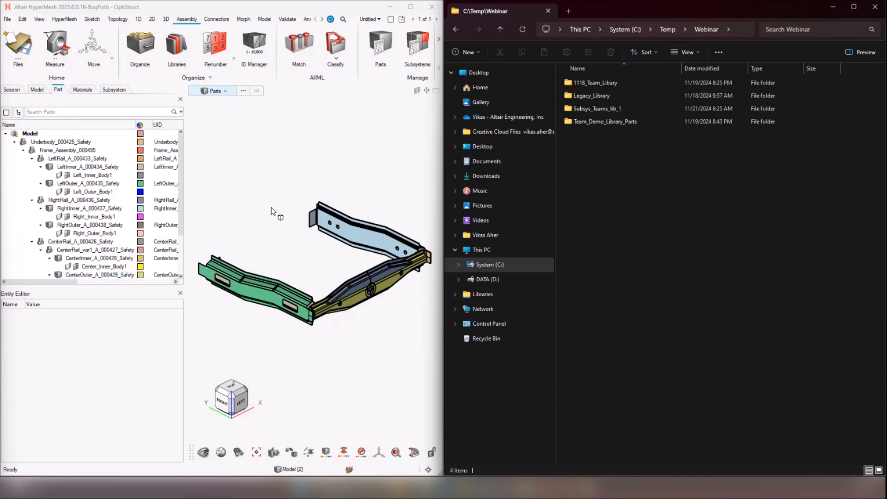
Step: Open the library manager and start a new library entry with type Part and category Team
right_click(19, 183)
mouse_move(46, 214)
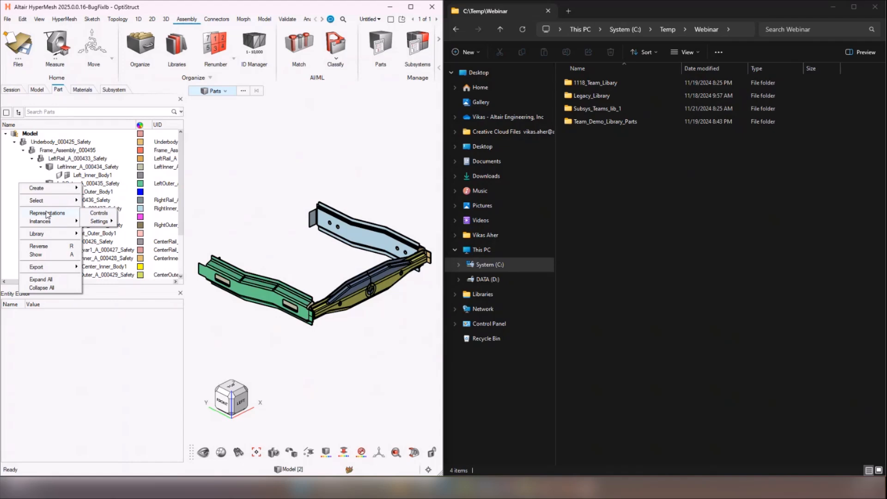
mouse_move(69, 235)
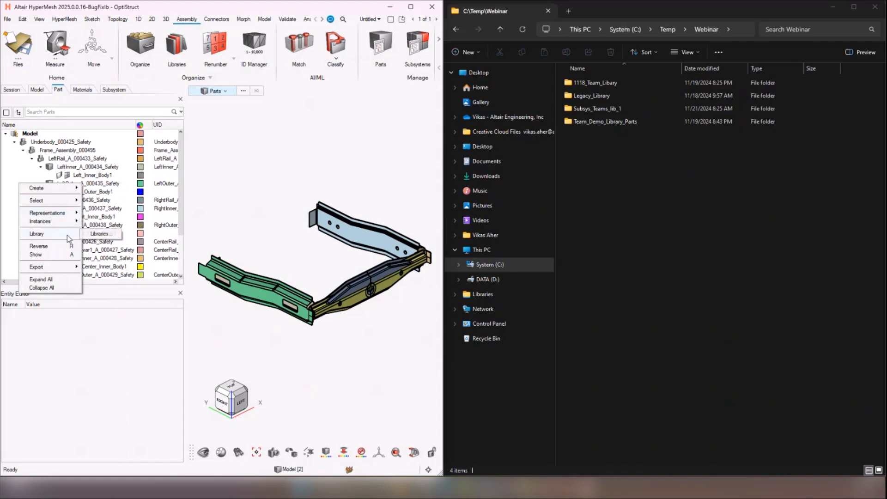
left_click(100, 234)
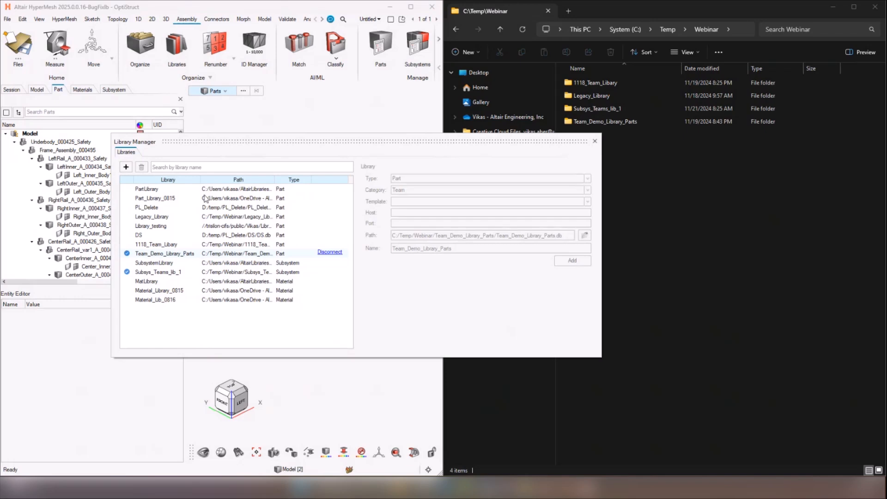
left_click(125, 167)
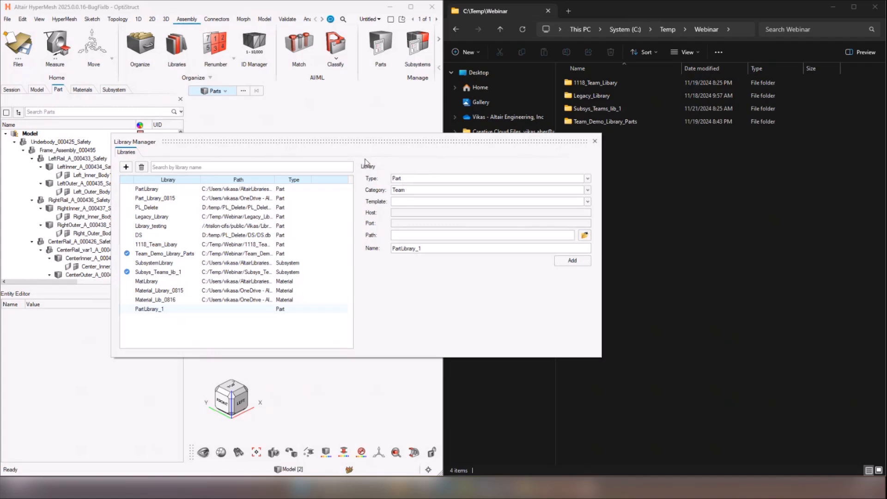
left_click(442, 180)
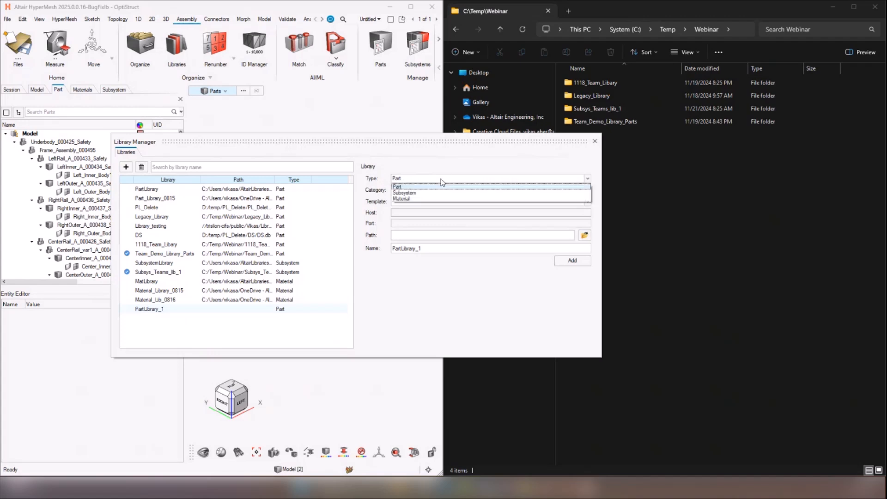
left_click(385, 289)
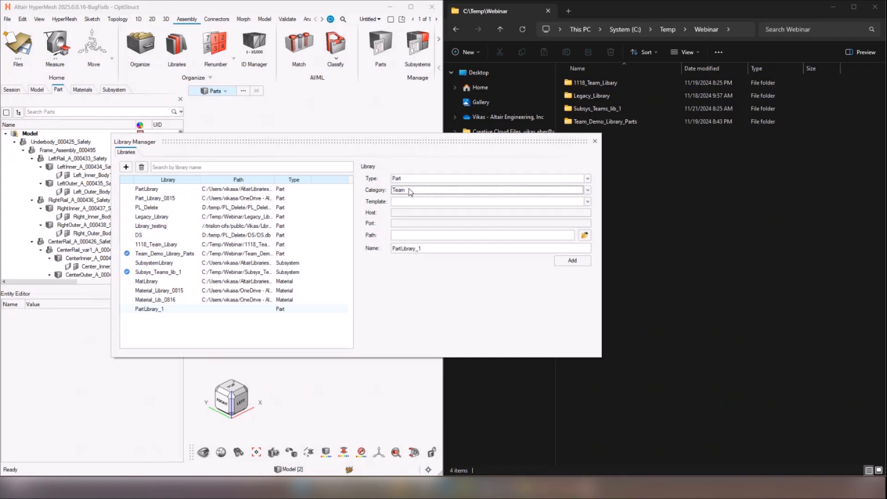
left_click(410, 190)
left_click(406, 288)
Step: Create the folder TParts_Team_Lib_1 inside C:/Temp/Webinar and choose it as the new library's path
left_click(412, 236)
left_click(584, 235)
right_click(234, 203)
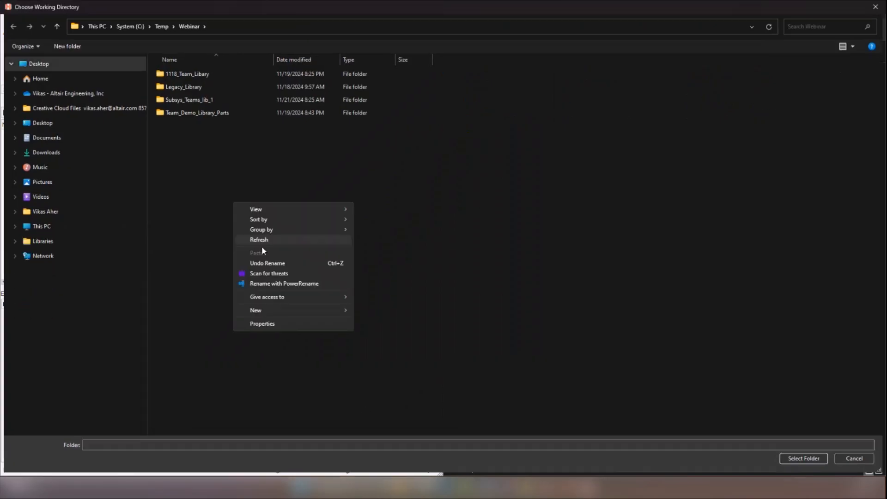
mouse_move(354, 310)
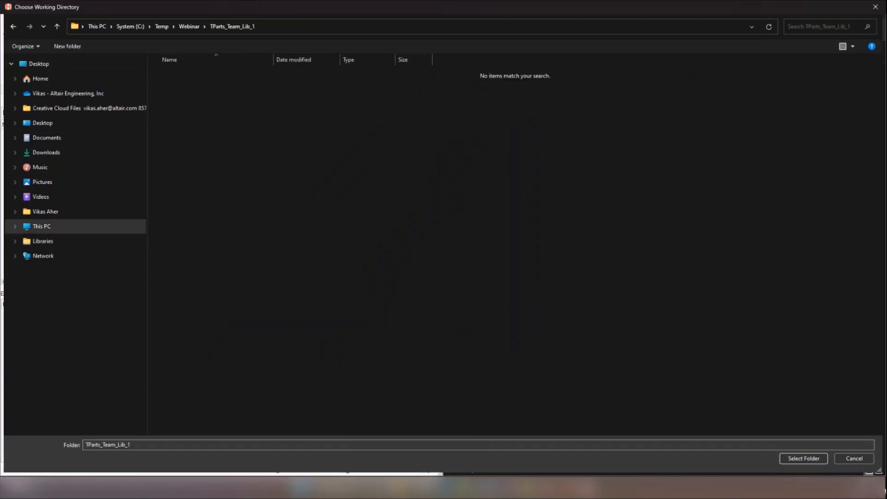
left_click(812, 458)
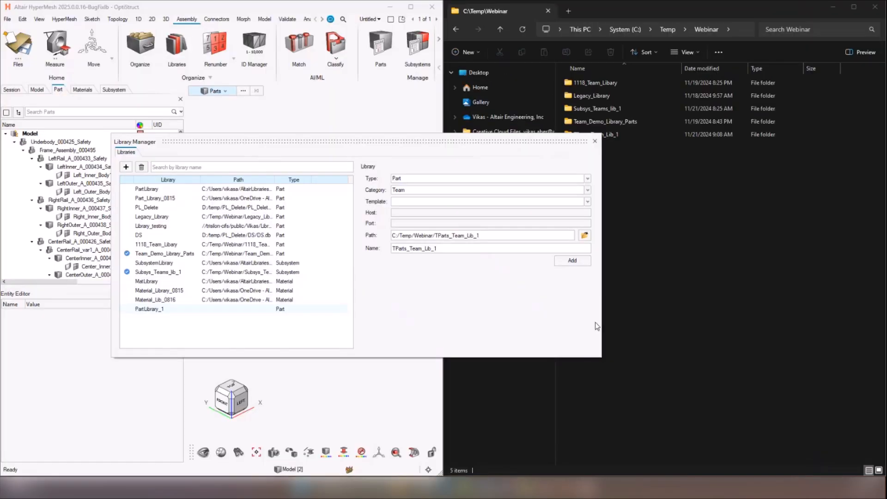
Step: Add the new library under the name TParts_Team_Lib_1, connect to it and close the library manager
left_click(406, 248)
left_click(558, 260)
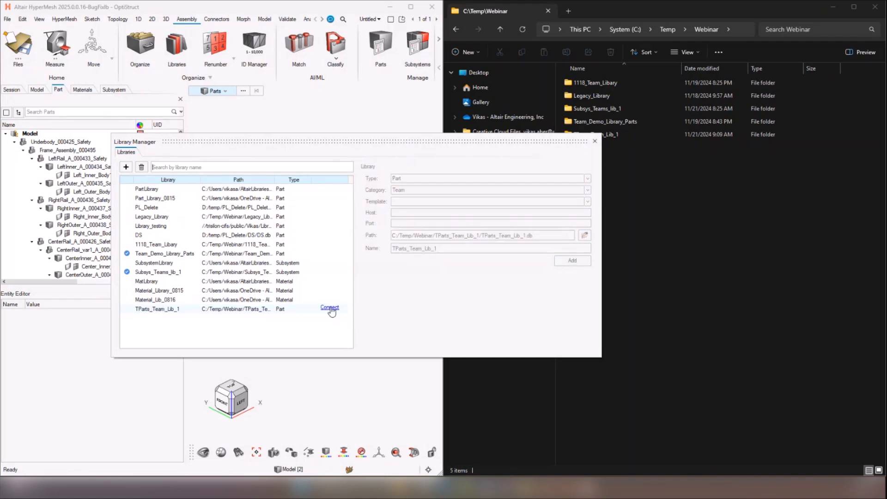
left_click(330, 308)
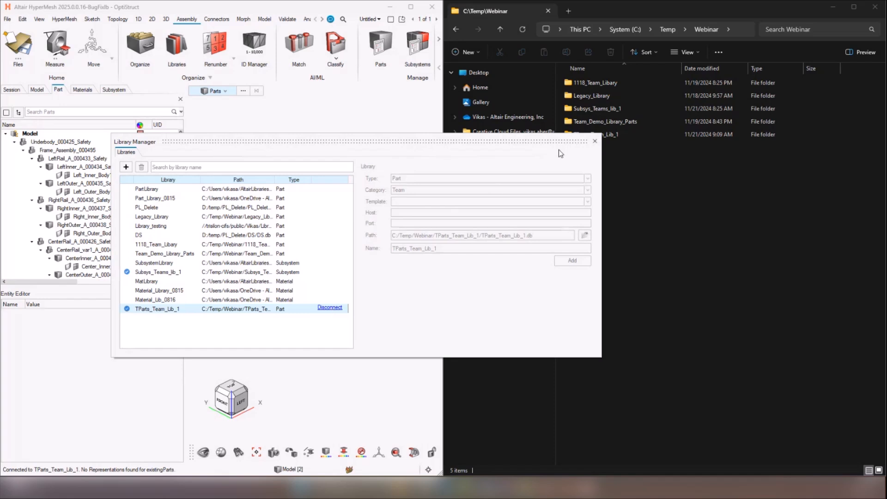
left_click(594, 142)
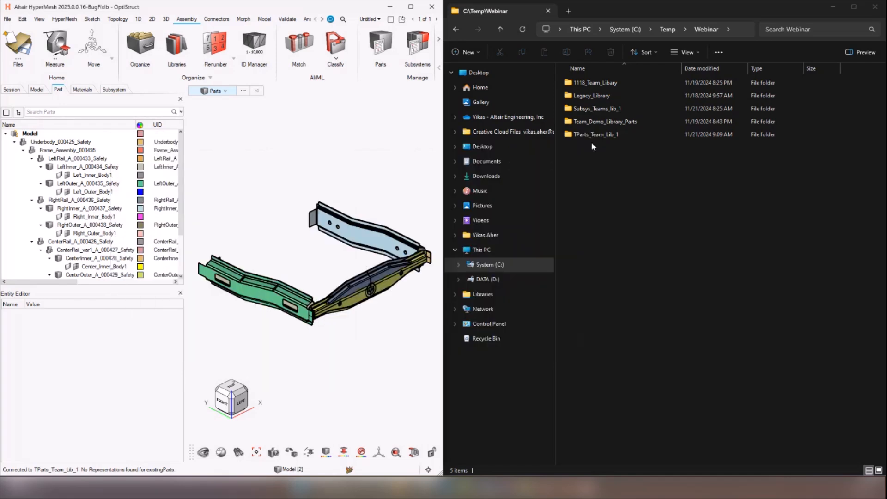
Step: Examine the database file and PartVault folder of TParts_Team_Lib_1 in the file browser
double_click(590, 140)
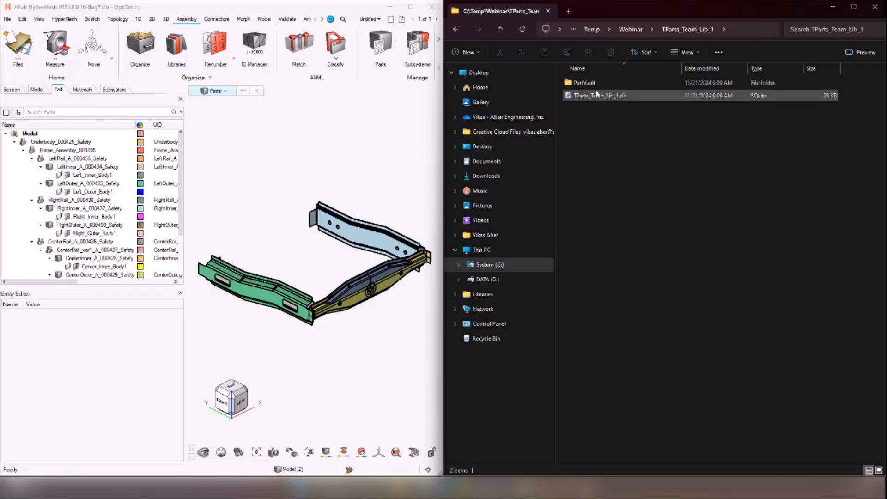
double_click(578, 82)
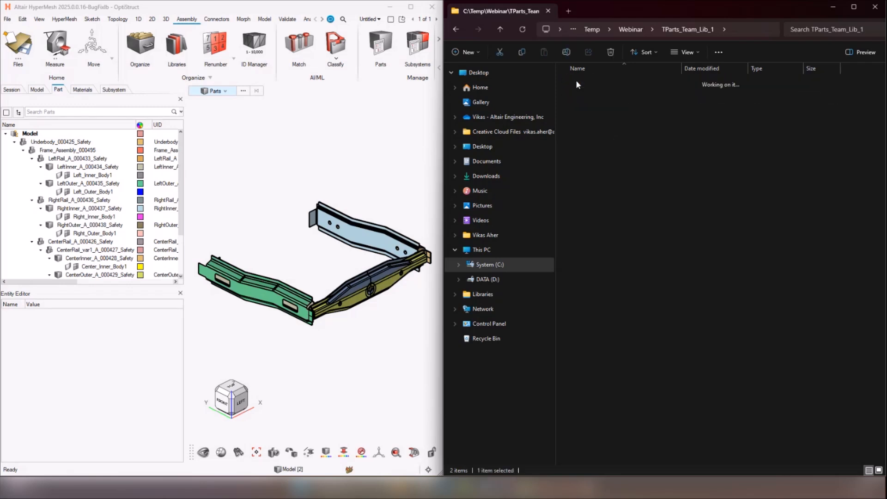
left_click(694, 28)
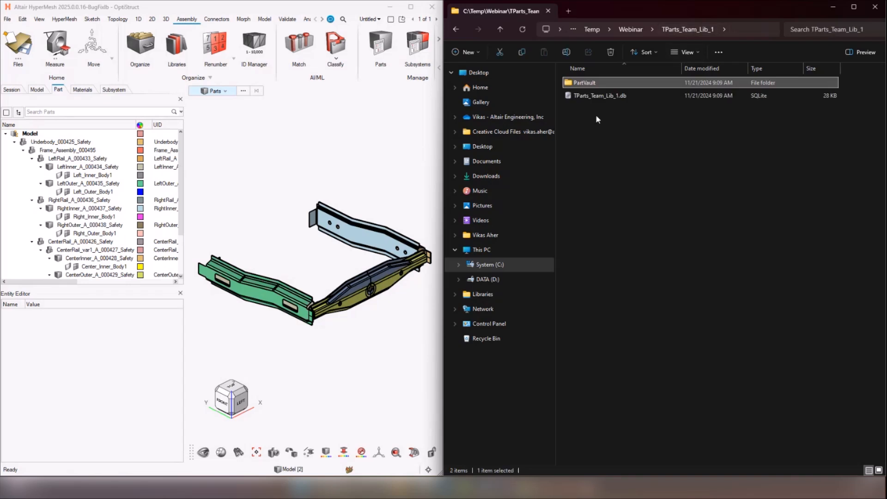
Step: Save all part representations of Frame_Assembly_000495 to the connected library, with its PartVault folder open in the file browser
left_click(84, 151)
right_click(85, 152)
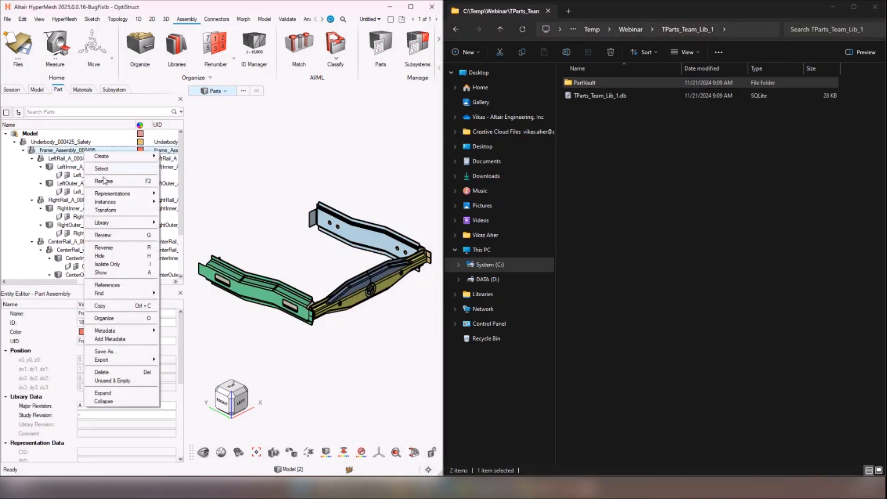
mouse_move(125, 223)
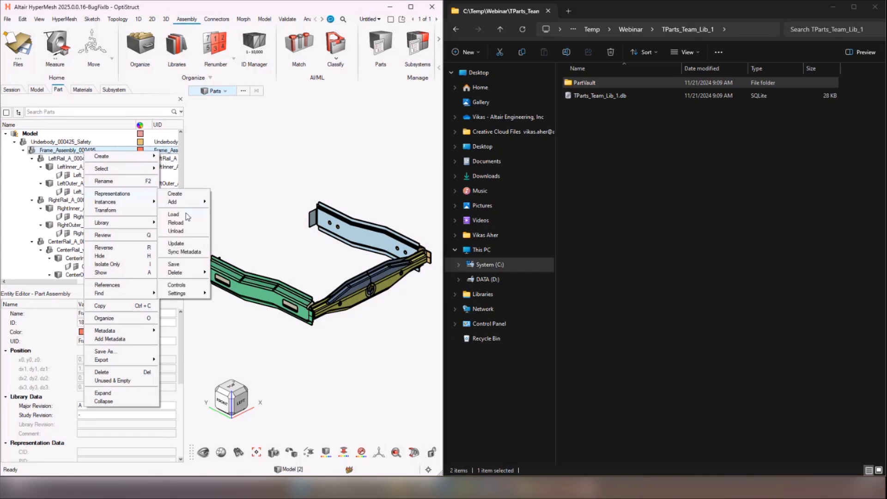
left_click(184, 263)
left_click(253, 223)
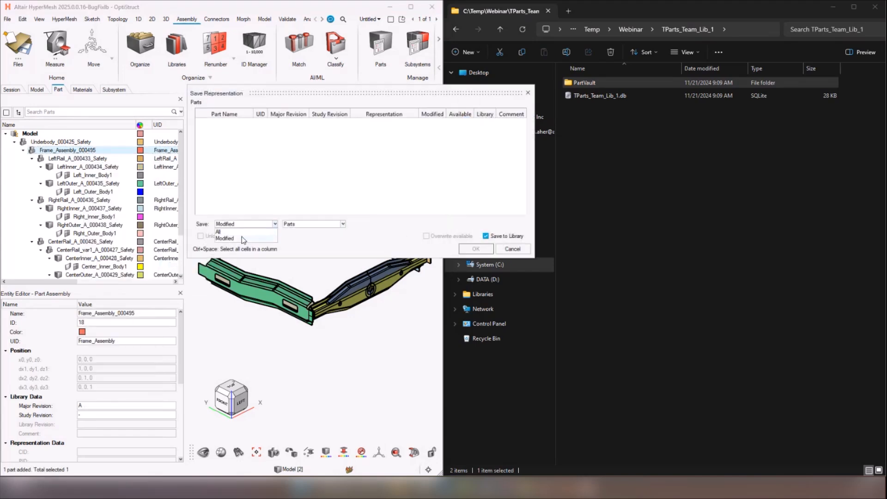
left_click(219, 232)
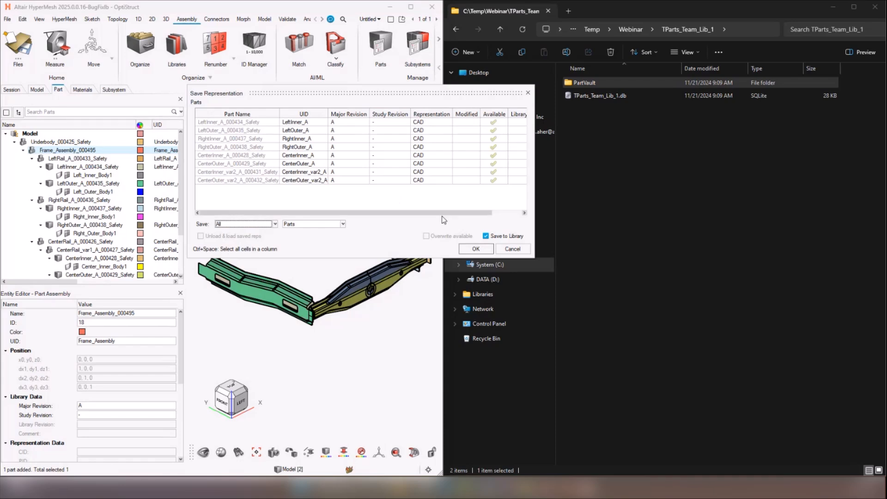
left_click(610, 83)
double_click(610, 83)
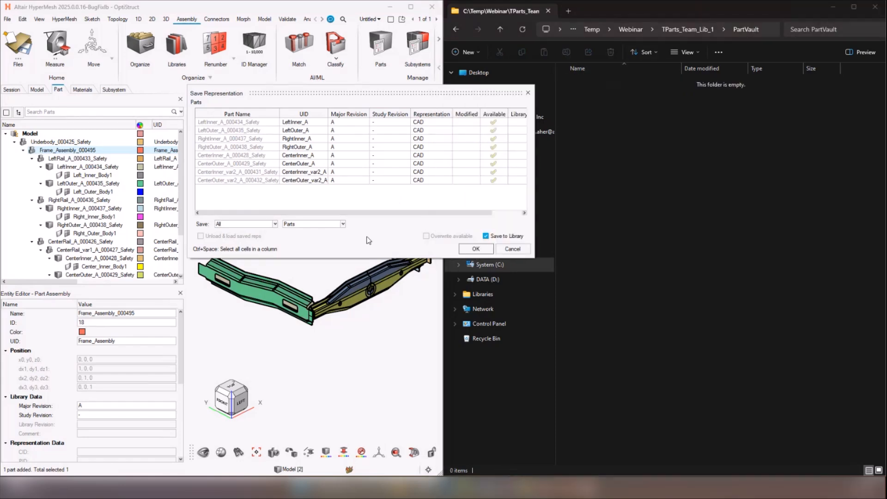
left_click(485, 248)
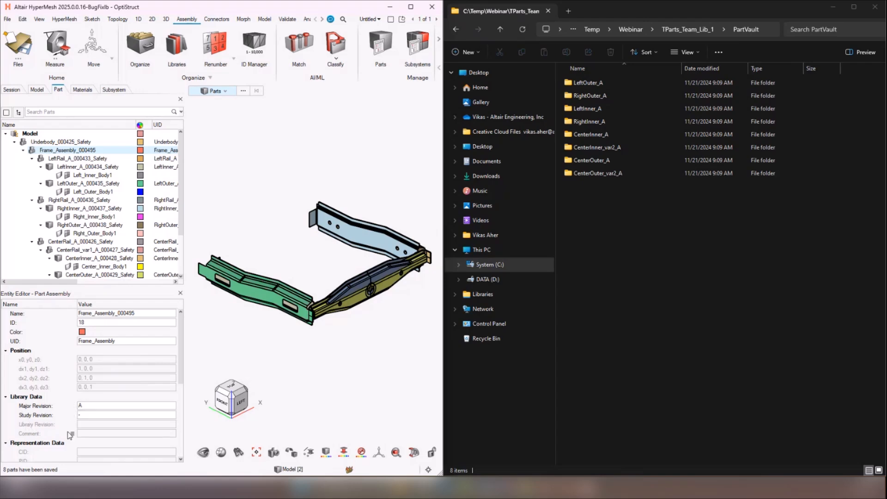
Step: Examine the revision folders stored for LeftOuter_A in the PartVault
double_click(600, 83)
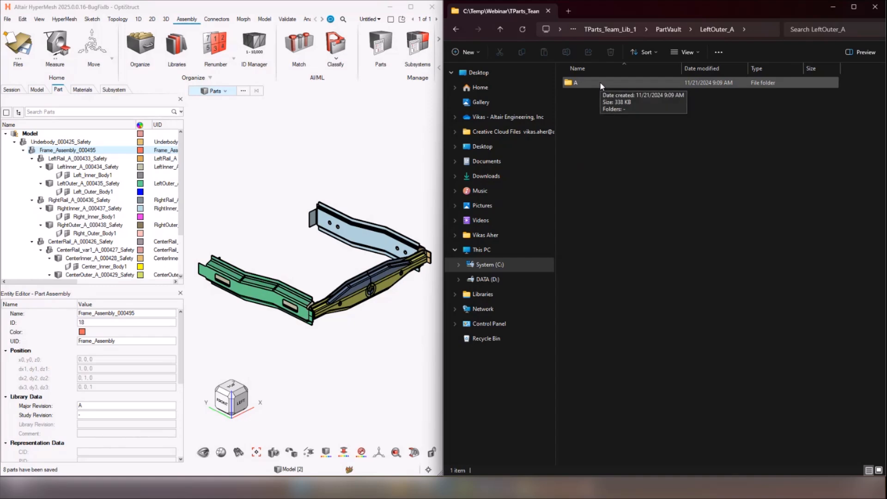
double_click(599, 82)
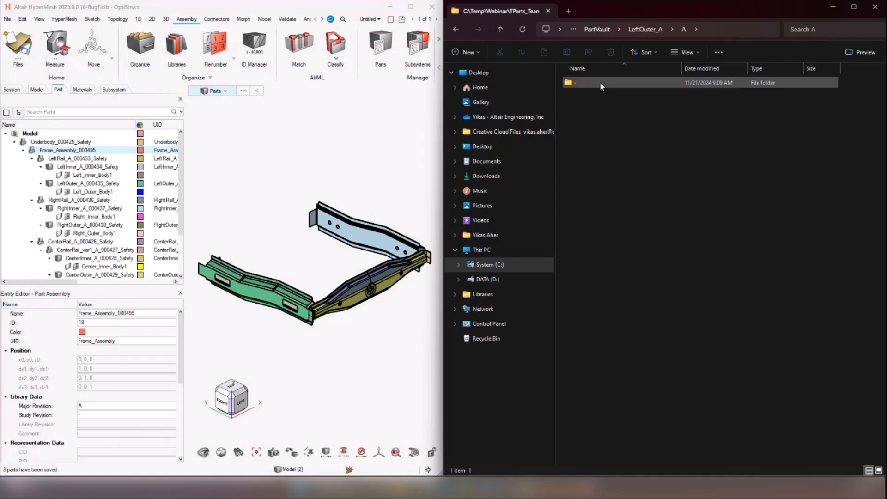
double_click(599, 82)
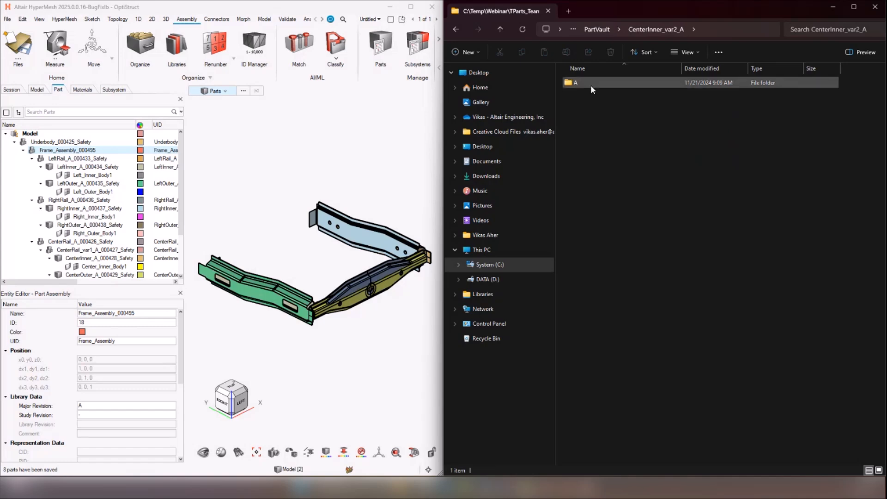
Step: Examine the saved CAD representation files of CenterInner_var2_A and CenterInner_A in the PartVault
double_click(592, 83)
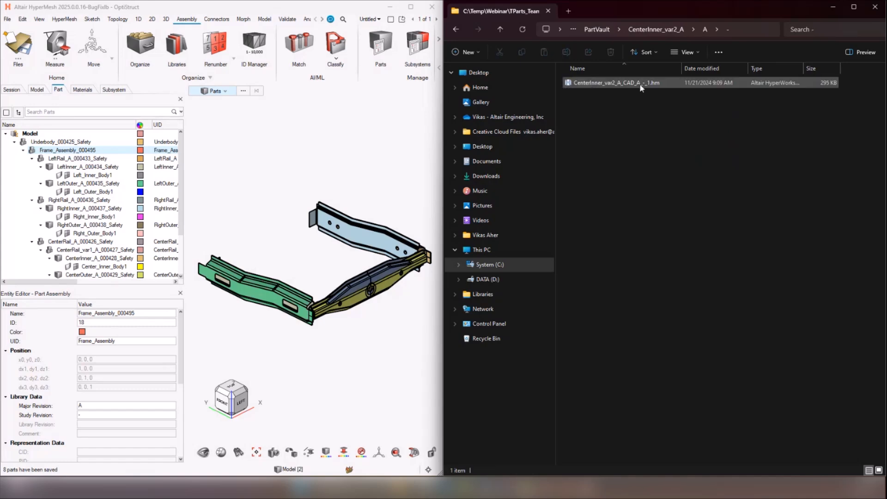
left_click(597, 29)
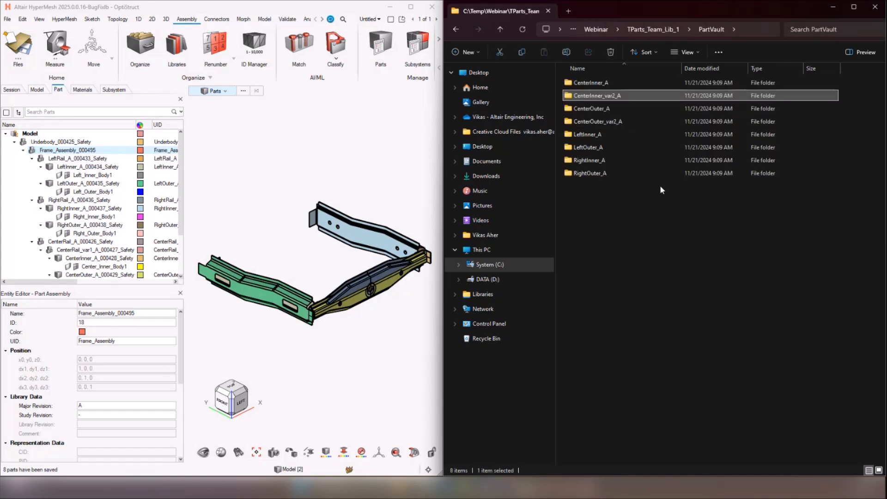
double_click(605, 82)
double_click(616, 81)
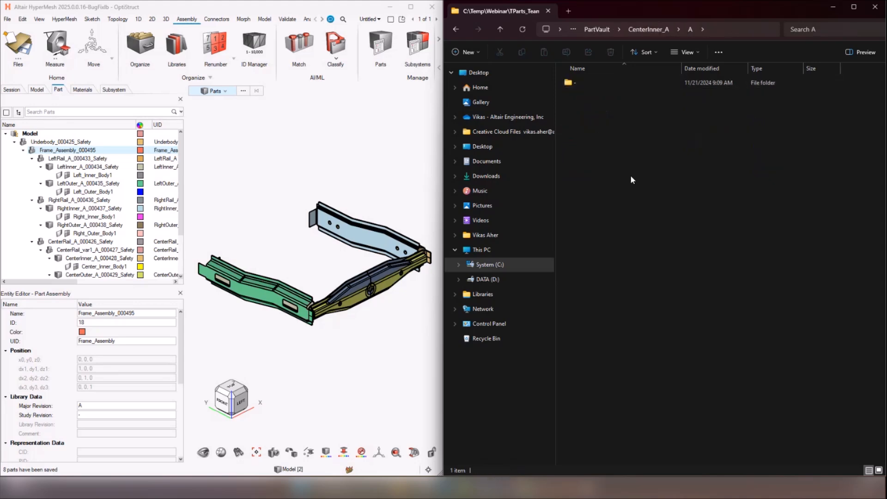
double_click(610, 84)
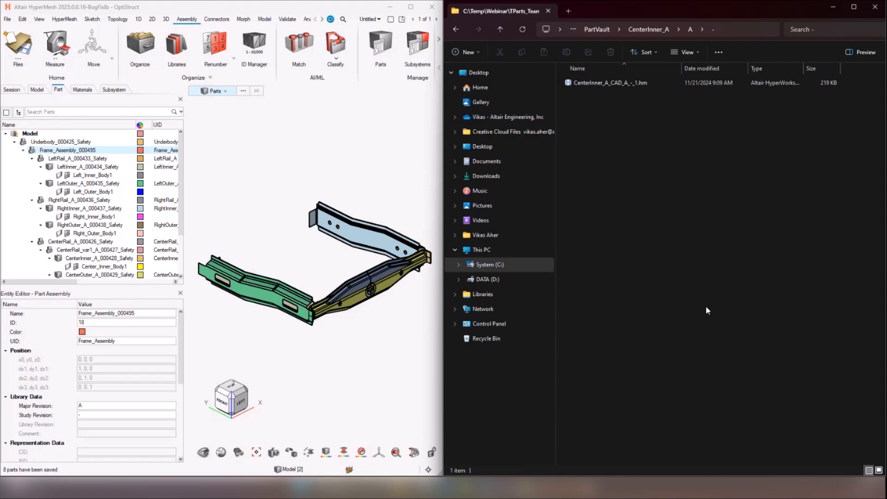
left_click(637, 30)
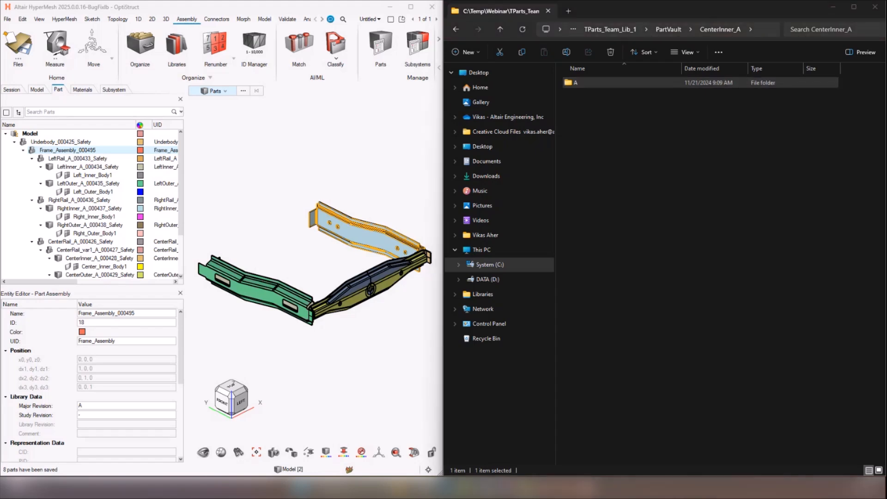
Step: Switch to the GA_Aircraft_subsystems_GFEM_configs 2.hm model and return to the Webinar folder in the file browser
left_click_drag(0, 99, 176, 22)
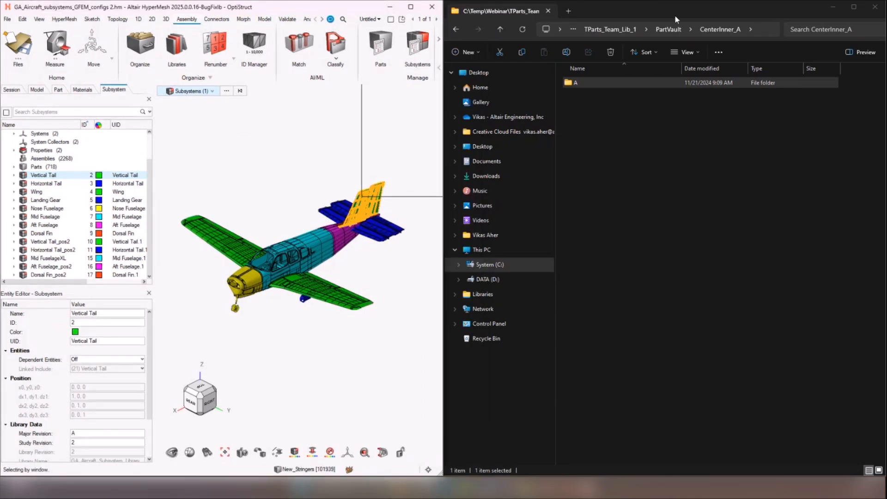
left_click(609, 30)
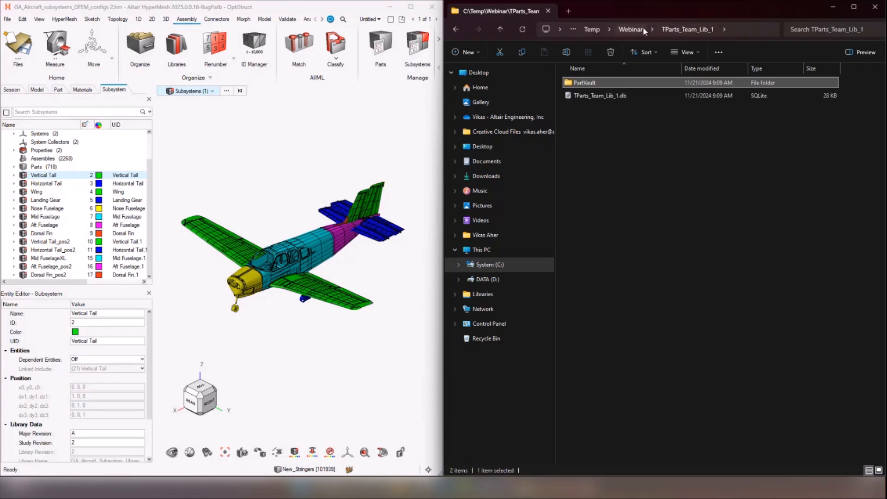
left_click(631, 29)
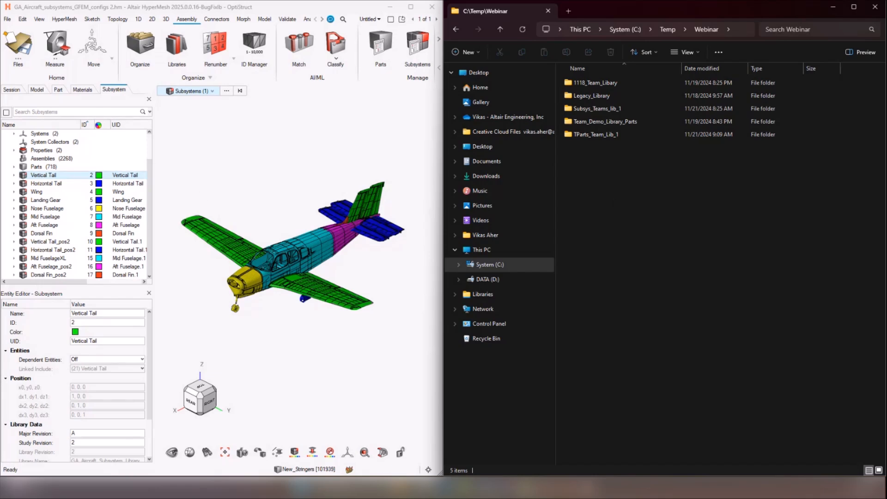
Step: Start a new library entry in the Library Manager with type Subsystem and category Team
right_click(10, 158)
mouse_move(39, 192)
left_click(94, 187)
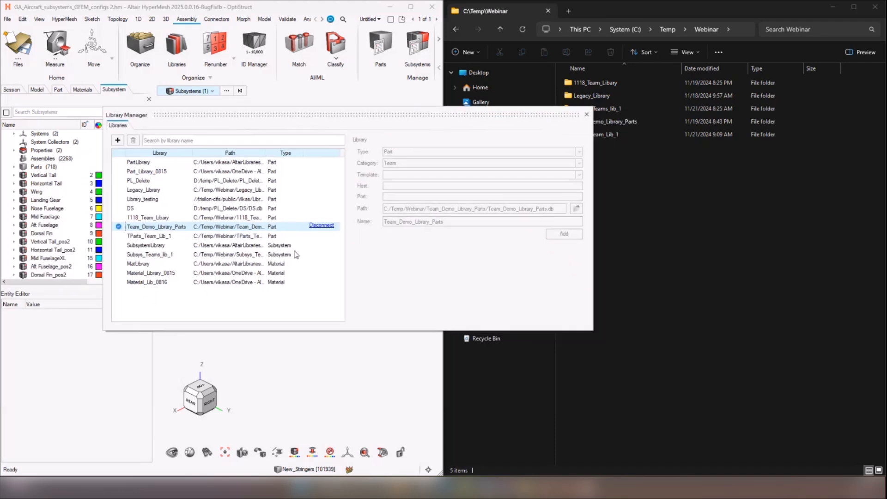
left_click(118, 140)
left_click(490, 153)
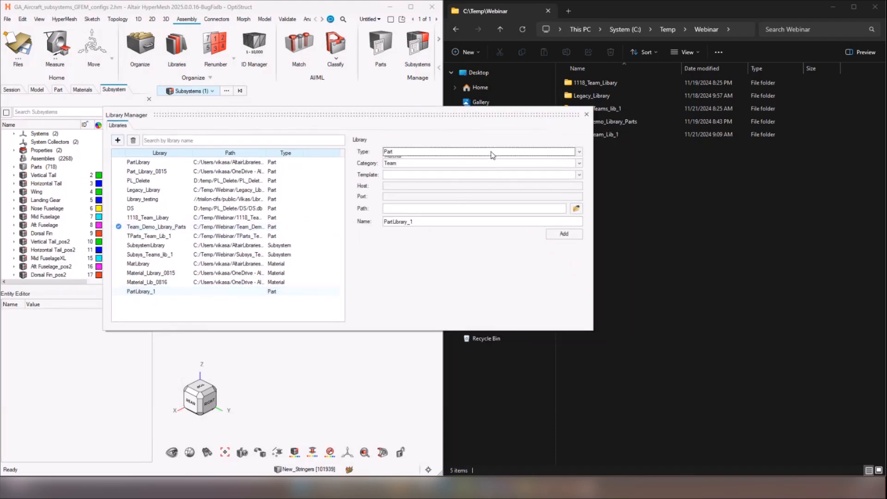
left_click(491, 168)
Step: Browse for the new library's path and go to C:\Temp\Webinar, using the path copied from the file browser
left_click(576, 209)
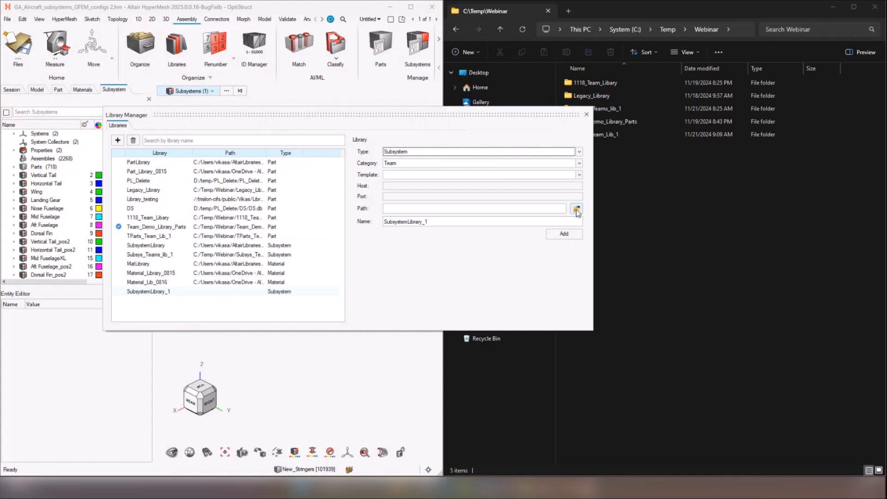
left_click(875, 7)
left_click(738, 30)
key("ctrl+c")
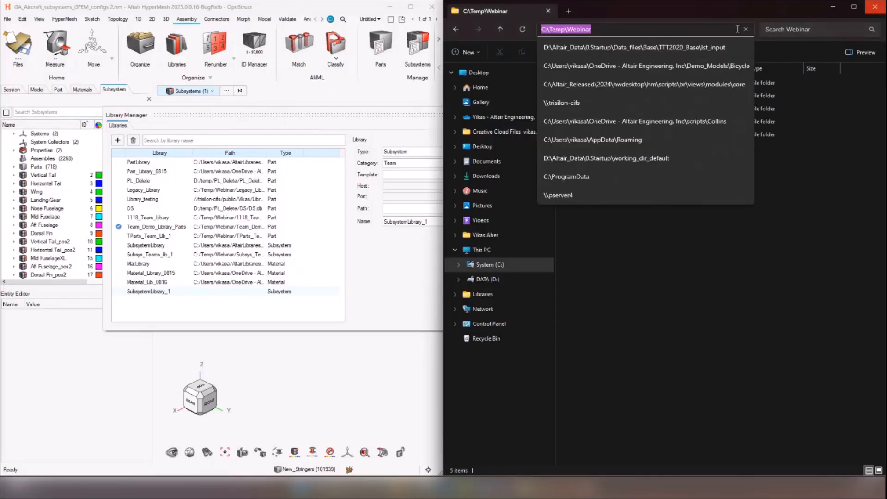
left_click(368, 280)
left_click(577, 209)
key("ctrl+v")
key("Return")
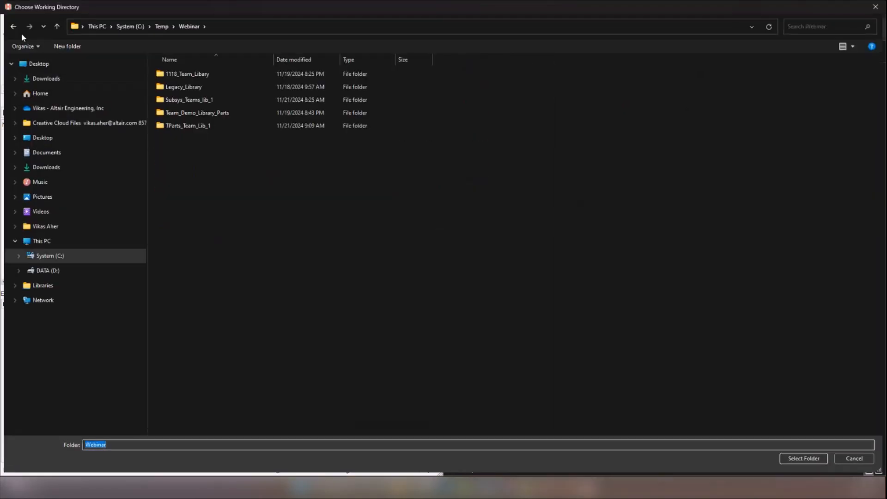
Step: Create and open a folder named Subsys_team_Library_1 inside the Webinar folder
right_click(179, 137)
mouse_move(249, 244)
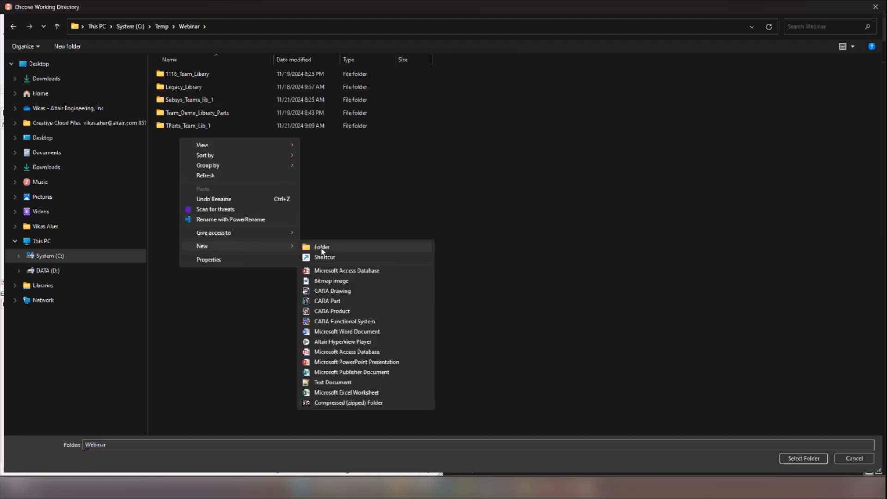
left_click(322, 249)
type("S")
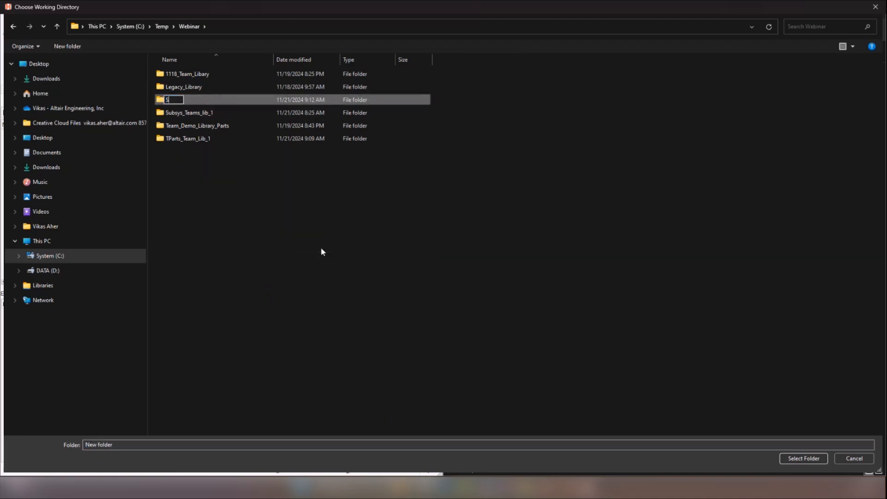
type("ubsys_team_Library_1")
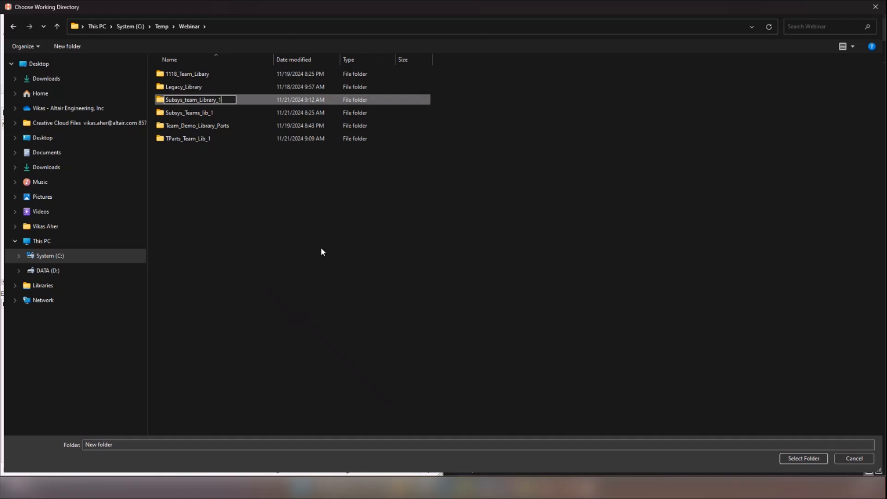
key("Return")
key("Return")
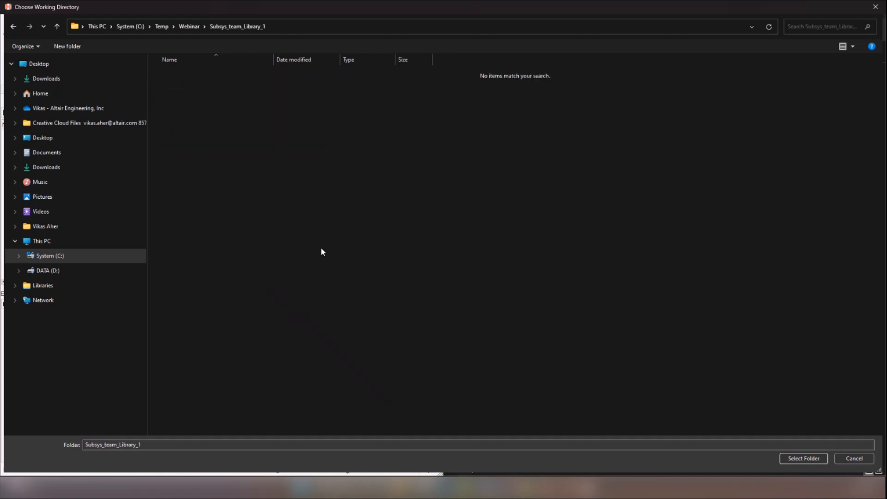
Step: Use the Subsys_team_Library_1 folder as the library path, add the subsystem library and close the Library Manager
left_click(786, 457)
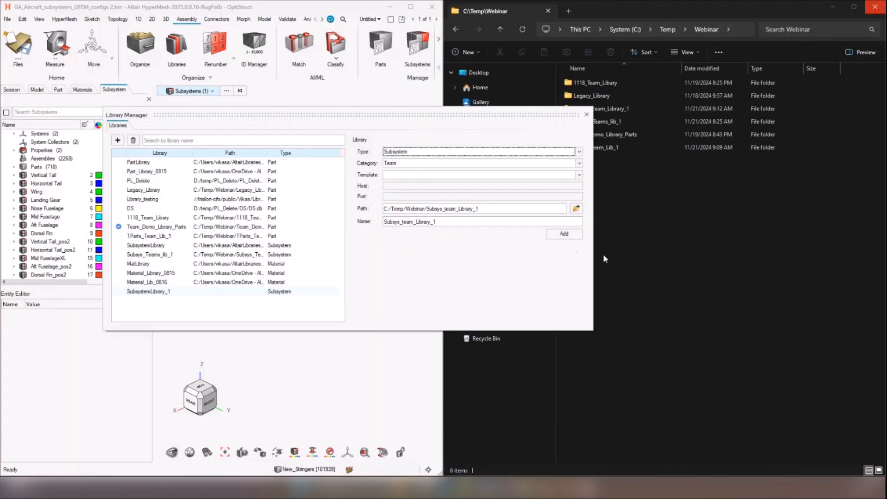
left_click(568, 234)
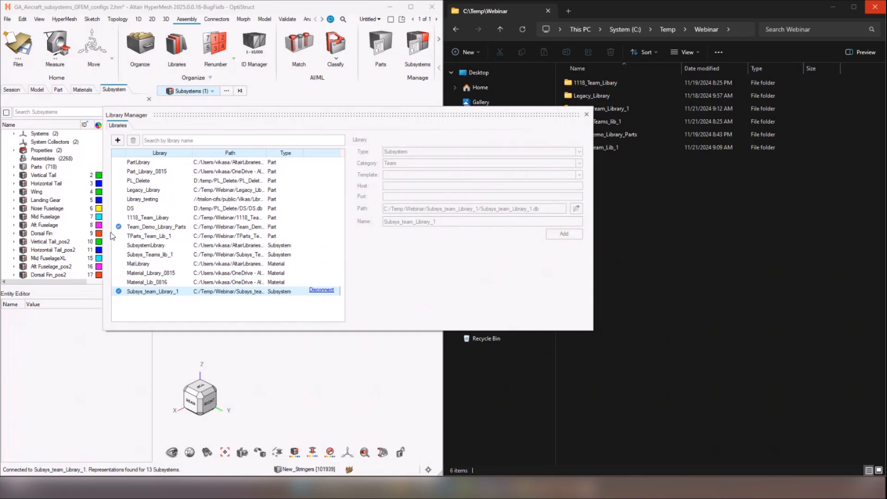
left_click(587, 116)
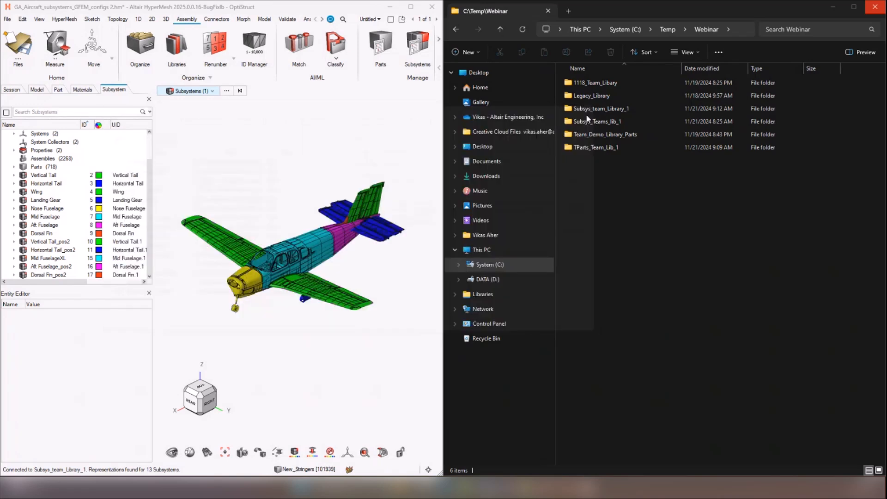
Step: Select the Horizontal Tail, Wing and Landing Gear subsystems and open the Save Representation dialog for them
left_click(44, 183)
left_click(41, 199, "shift")
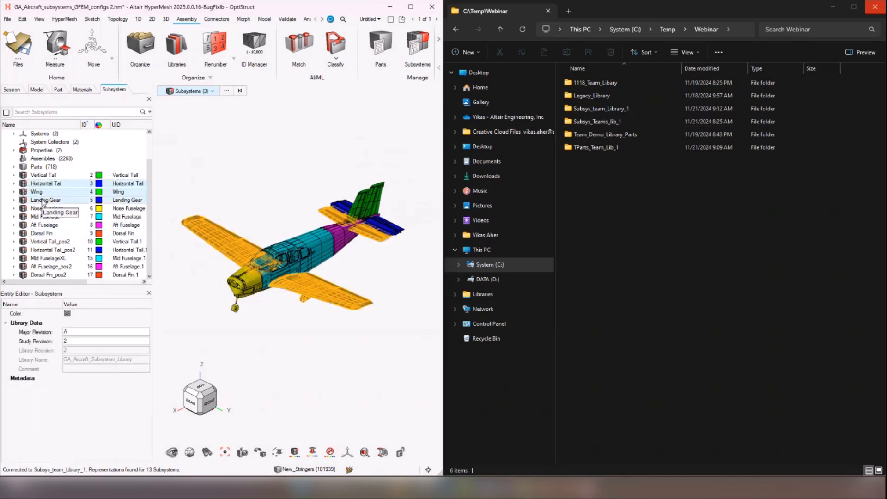
right_click(41, 199)
mouse_move(84, 236)
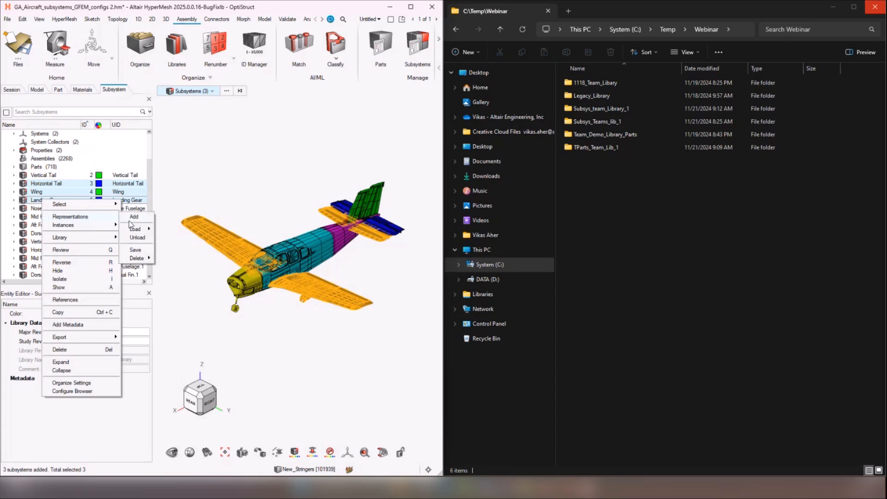
left_click(137, 253)
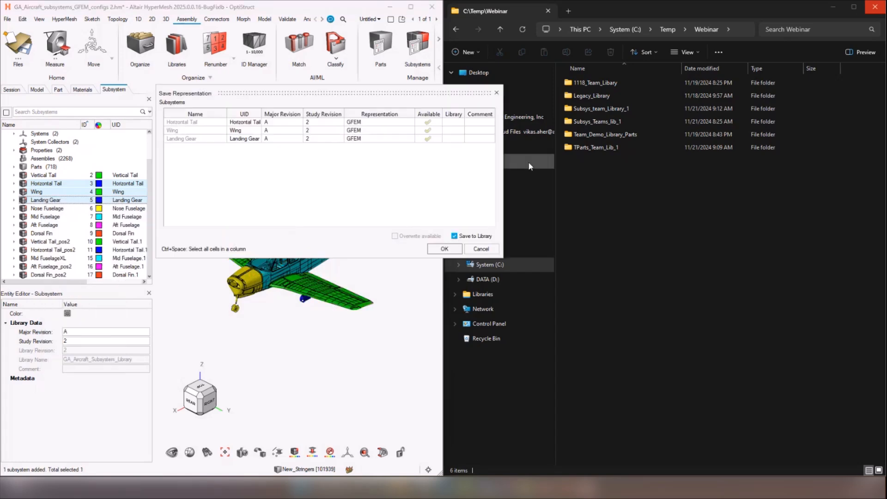
Step: Save the three subsystems' GFEM representations to the library, with the SubsystemVault folder of Subsys_team_Library_1 open in the file browser
left_click(597, 148)
right_click(606, 184)
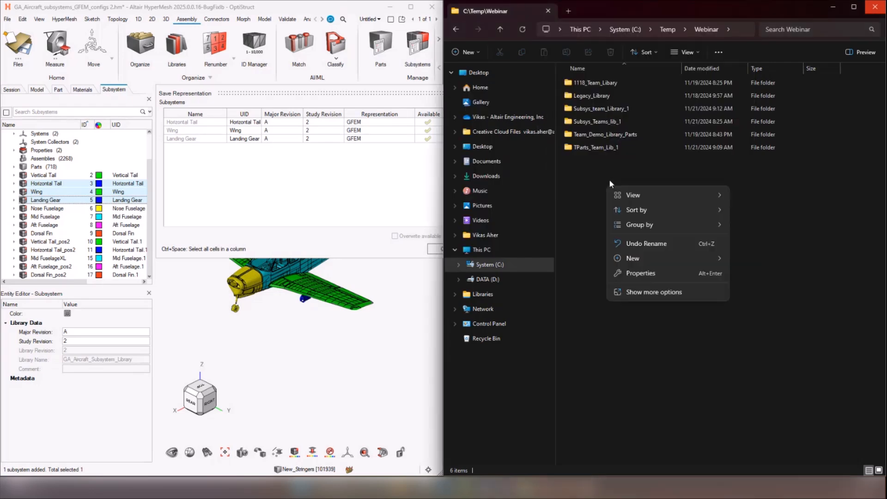
left_click(781, 199)
key("F4")
left_click(669, 306)
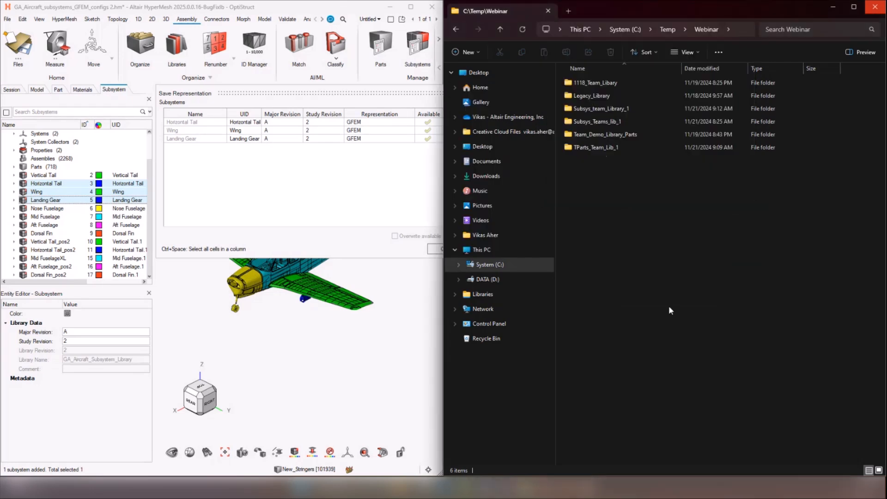
double_click(595, 112)
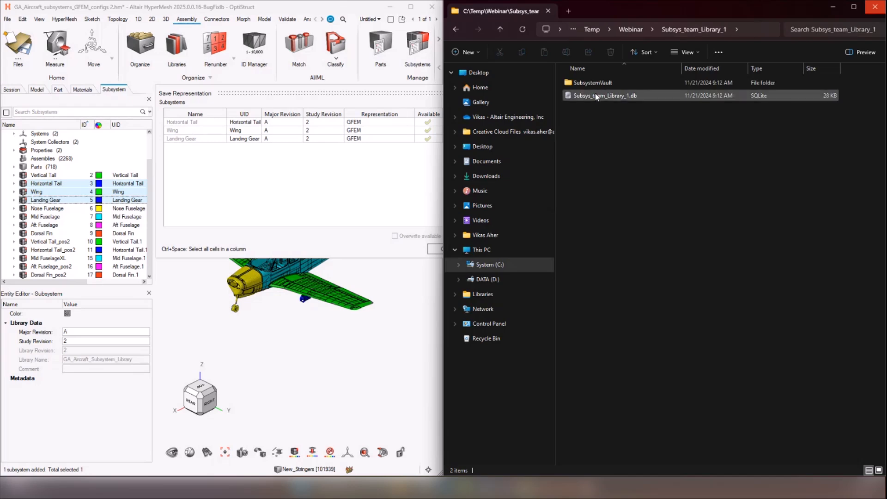
double_click(593, 83)
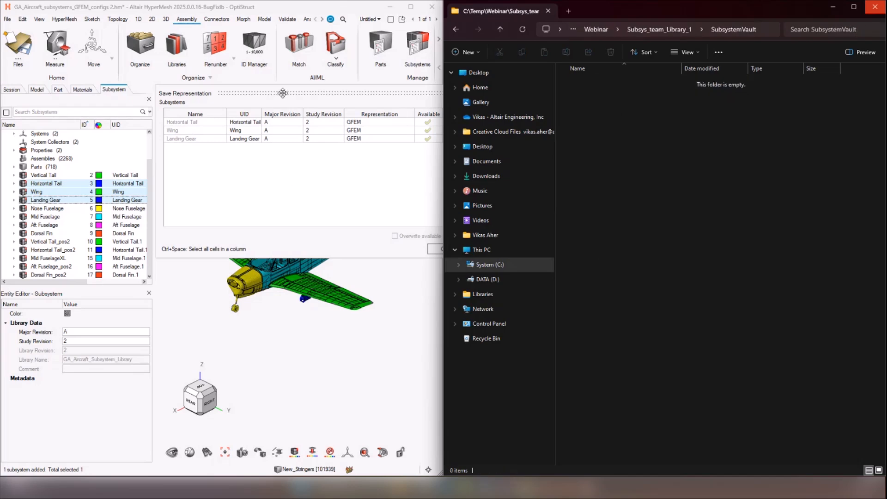
left_click_drag(283, 94, 200, 105)
left_click(375, 261)
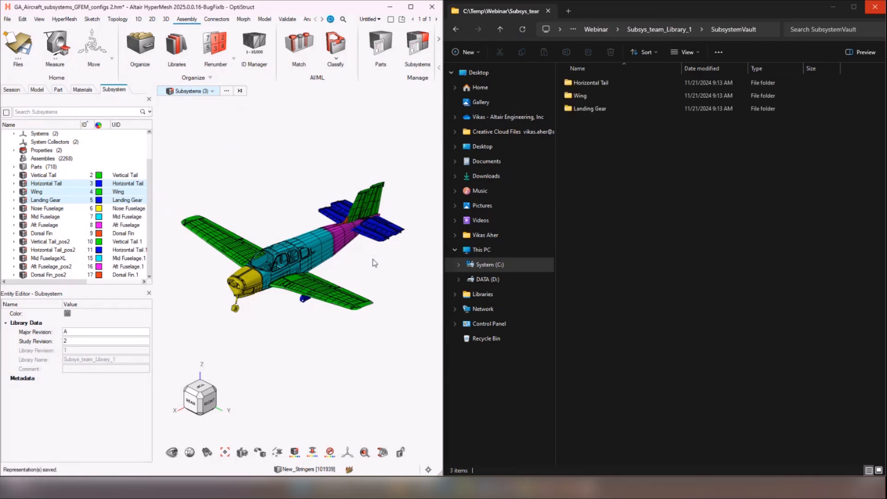
Step: Examine the saved Horizontal Tail representation file in the SubsystemVault under major revision A, study revision 2
double_click(598, 83)
double_click(576, 84)
double_click(581, 82)
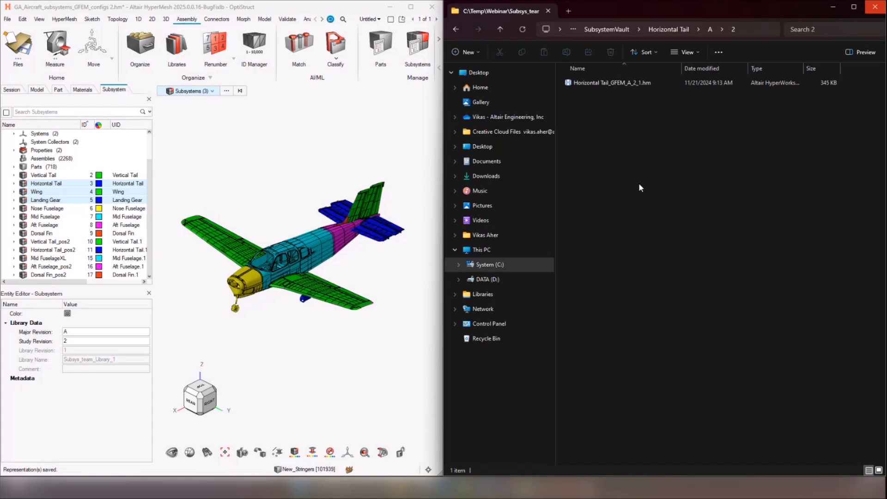
Step: Examine the settings offered for a new subsystem library in the Library Manager, and close it without adding one
right_click(87, 167)
mouse_move(133, 187)
left_click(174, 184)
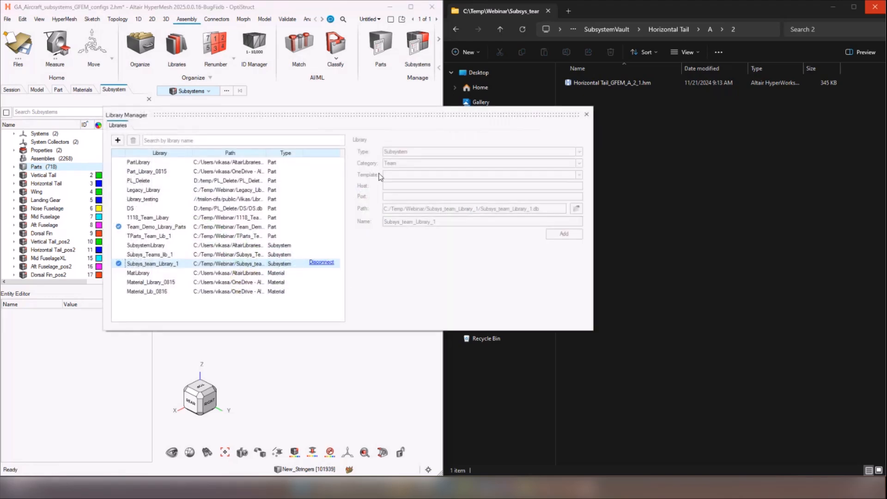
left_click(118, 140)
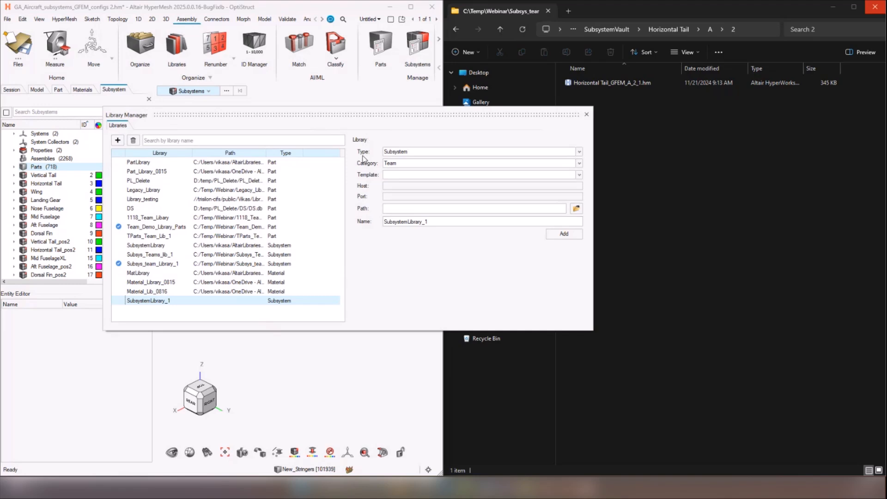
left_click(586, 114)
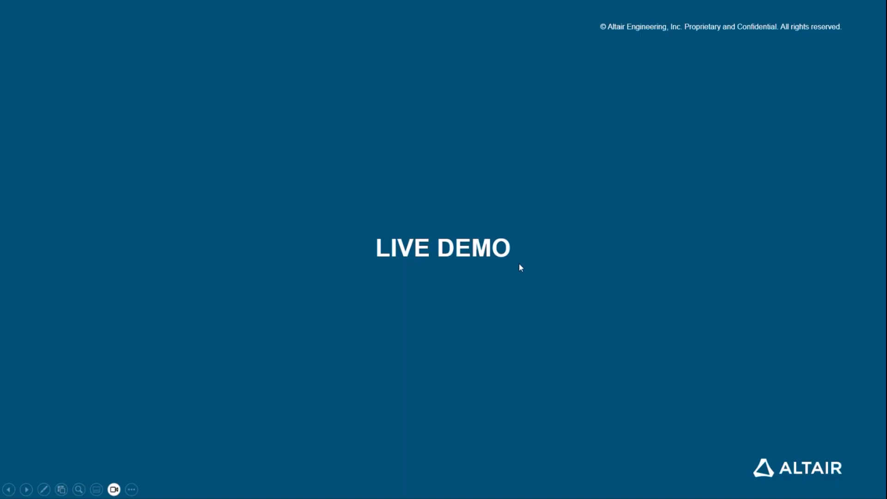
left_click(520, 264)
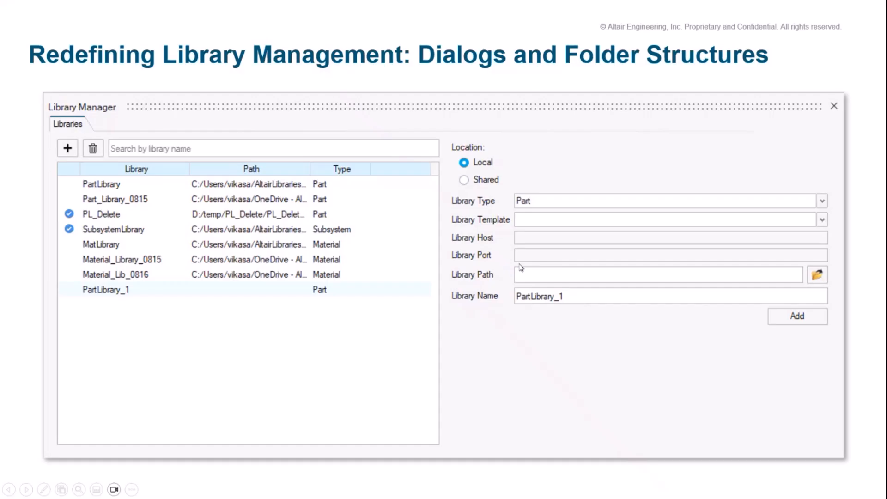